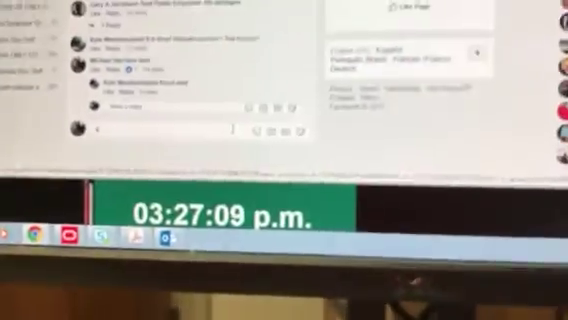
pyautogui.write('niet')
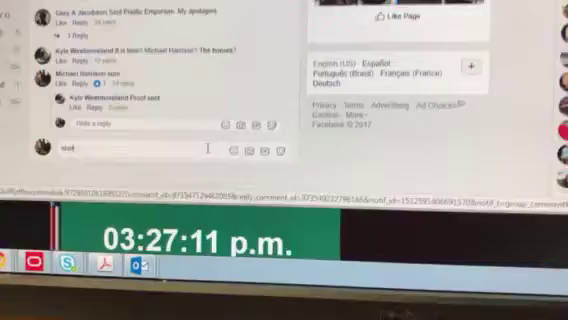
# Step: Post the 'start' comment in the group thread
pyautogui.press('Return')
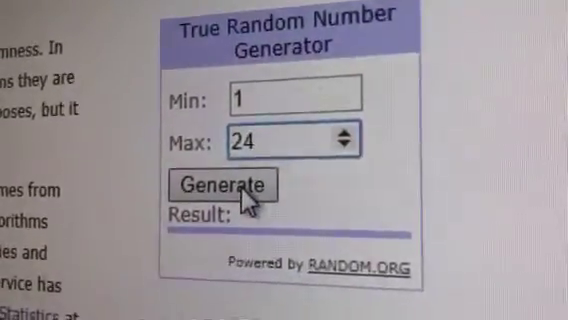
# Step: Generate a RANDOM.ORG number between 1 and 24, drawing 10
pyautogui.click(243, 183)
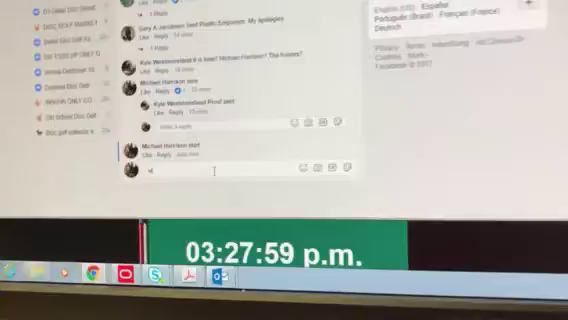
pyautogui.write('wwwd')
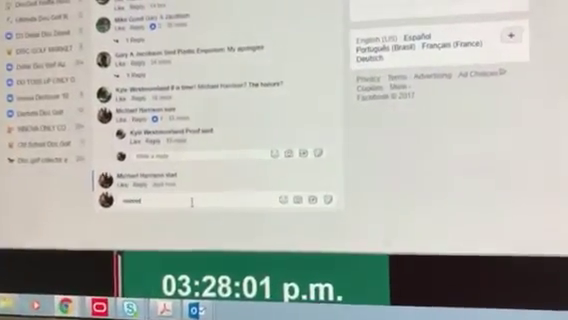
# Step: Post the 'winner' comment below the 'start' comment
pyautogui.press('Return')
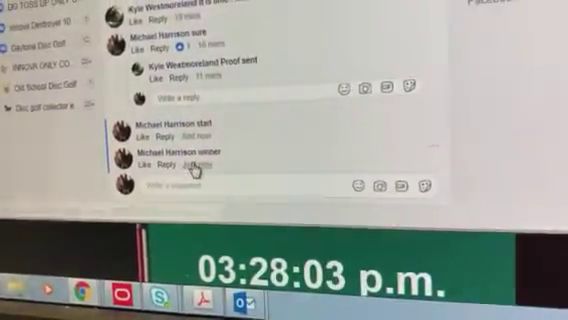